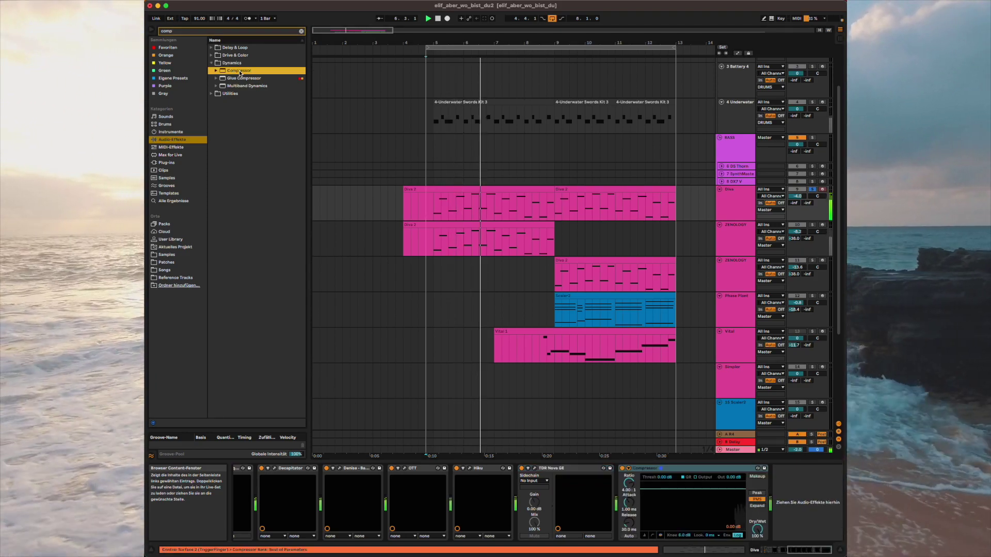
# Step: Enable sidechaining on the Diva track's Compressor and choose DRUMS as its audio source
pyautogui.click(628, 468)
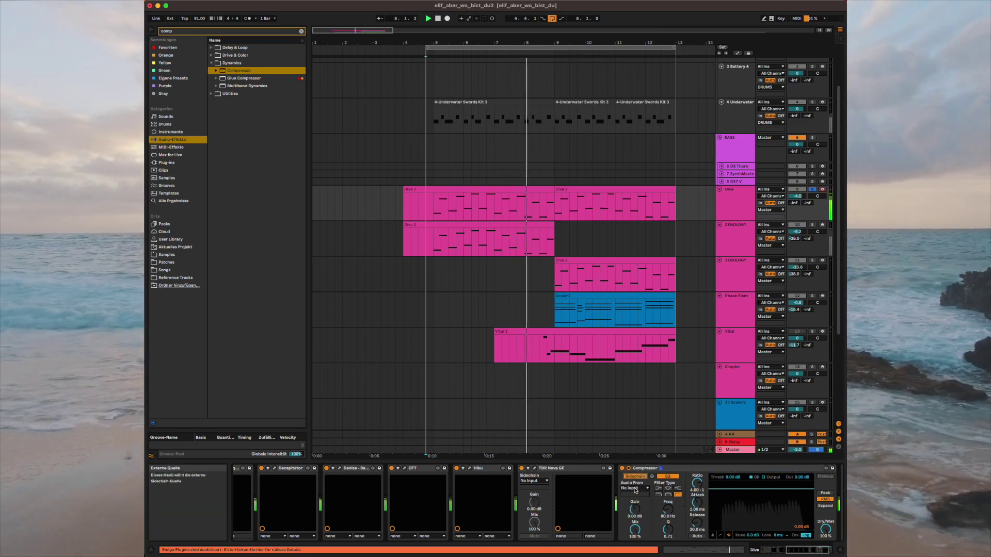
pyautogui.click(634, 488)
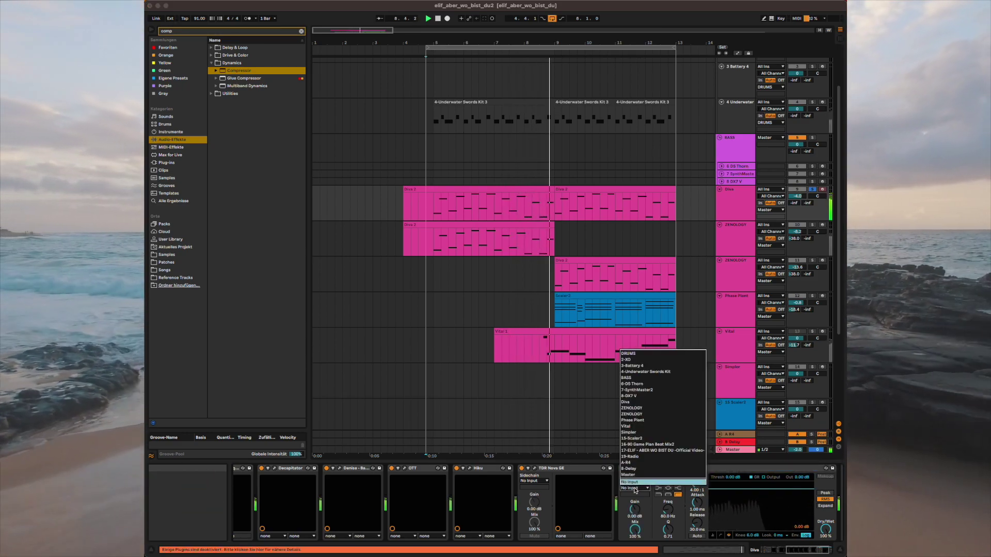
pyautogui.click(636, 355)
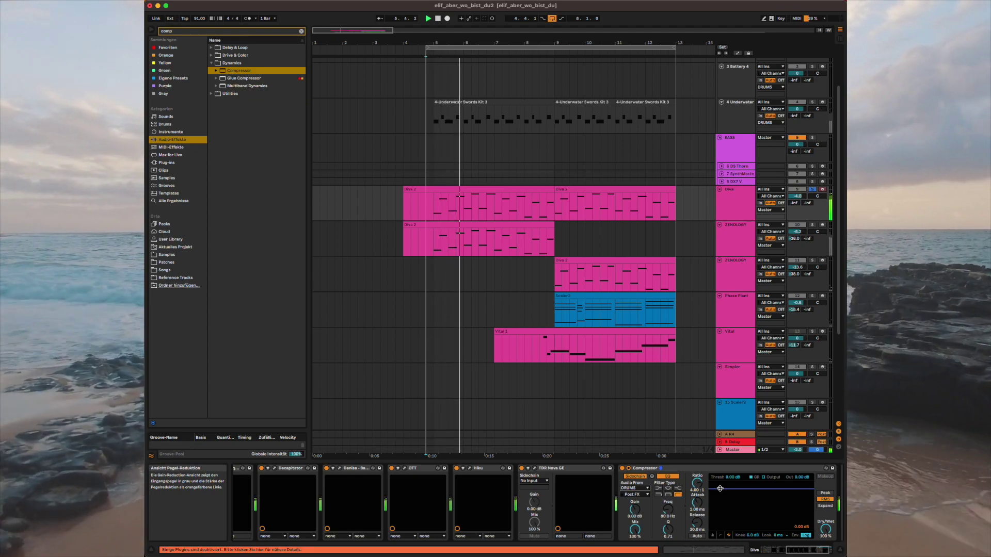
# Step: Solo the Underwater Swords Kit track, lower the Diva Compressor's threshold to -18.1 dB and set its detection to Peak
pyautogui.click(812, 103)
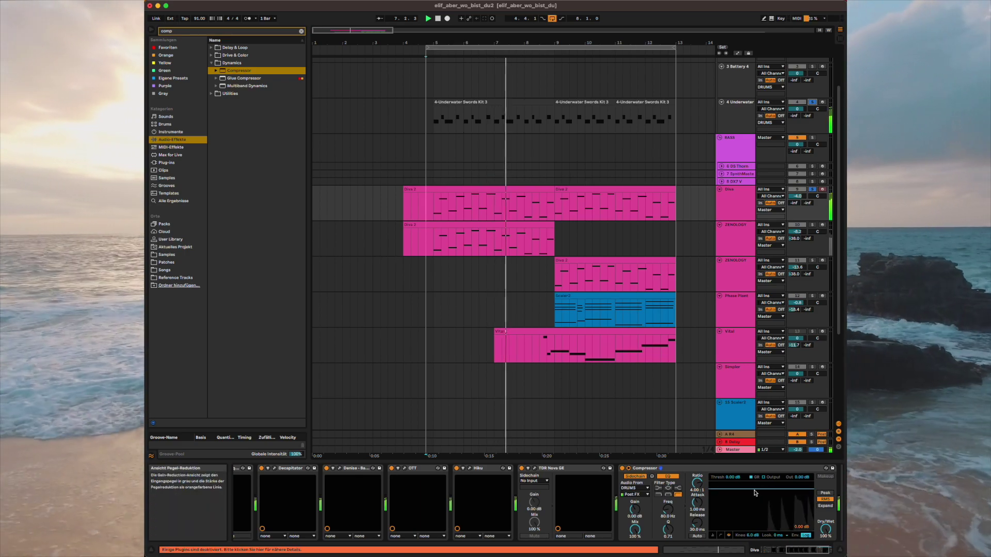
pyautogui.moveTo(754, 490); pyautogui.dragTo(756, 511)
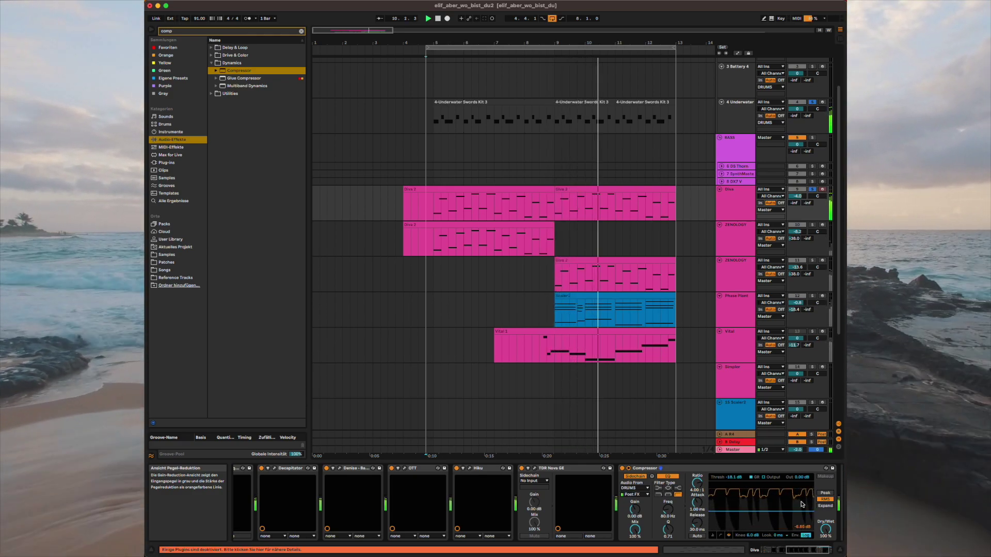
pyautogui.click(824, 493)
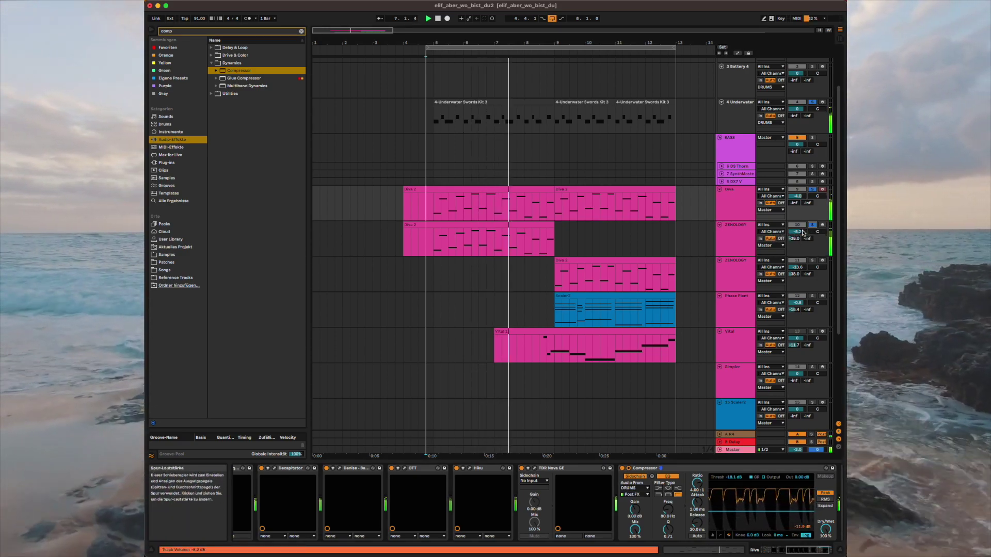
# Step: Lower the upper ZENOLOGY track's volume slightly and adjust the presence gain in its CREAM2 plug-in
pyautogui.moveTo(797, 232); pyautogui.dragTo(797, 233)
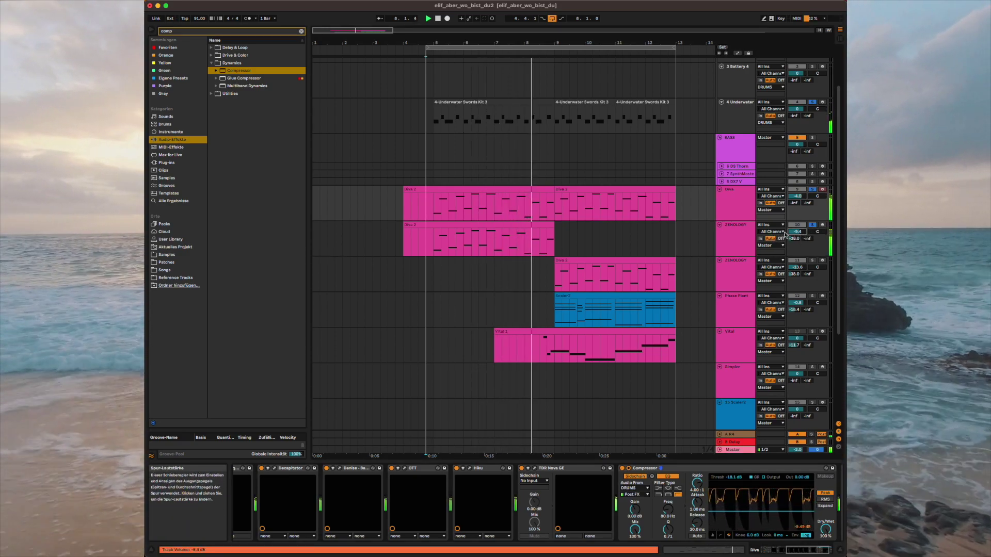
pyautogui.click(741, 233)
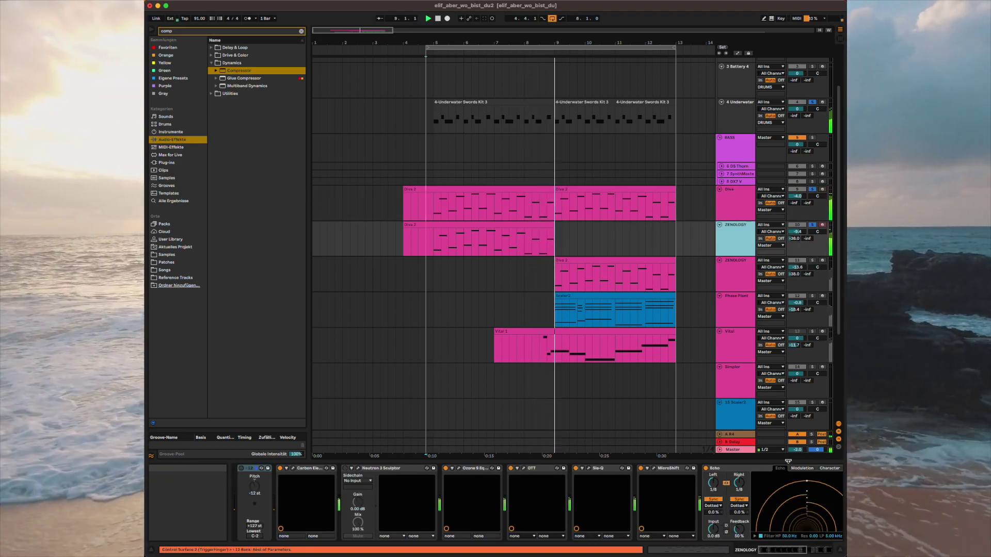
pyautogui.moveTo(811, 554); pyautogui.dragTo(829, 551)
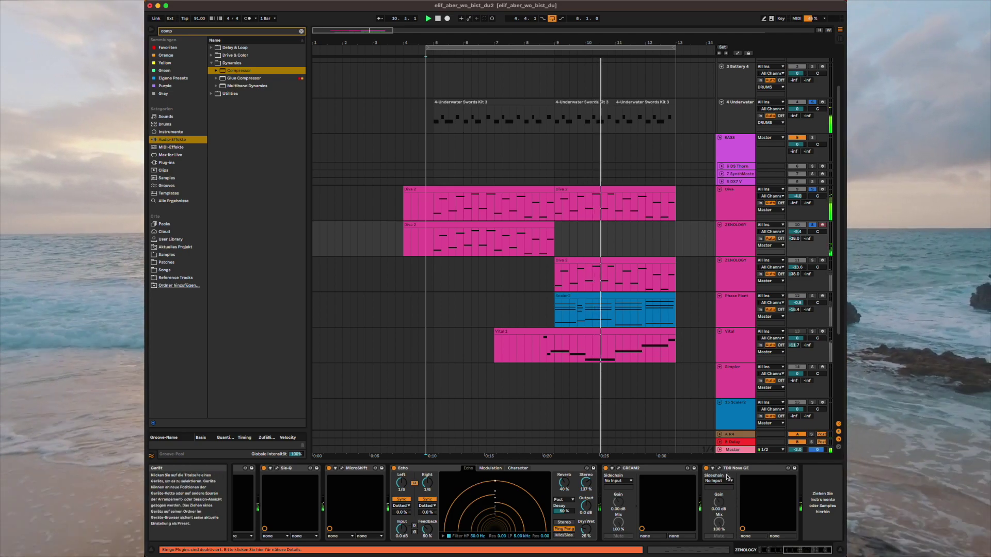
pyautogui.click(625, 470)
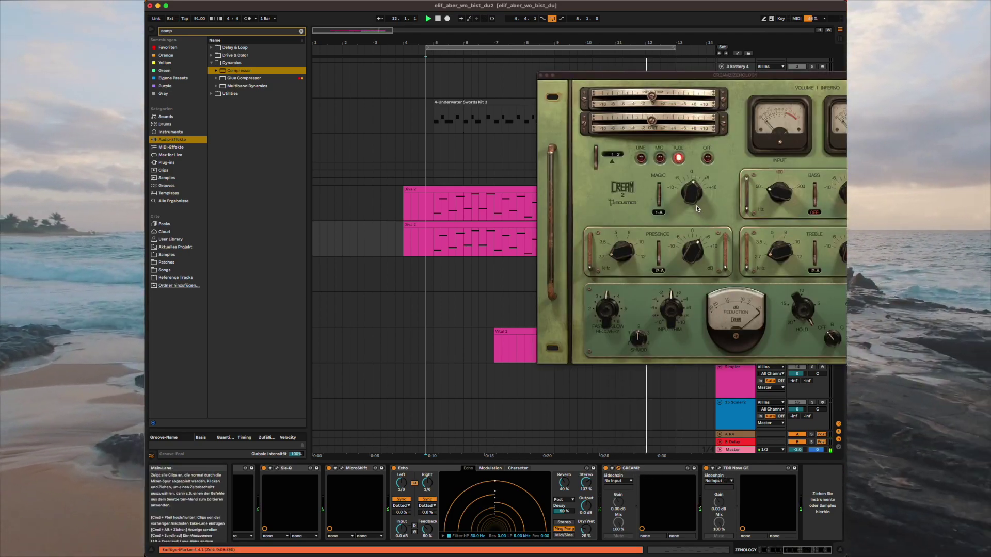
pyautogui.click(700, 252)
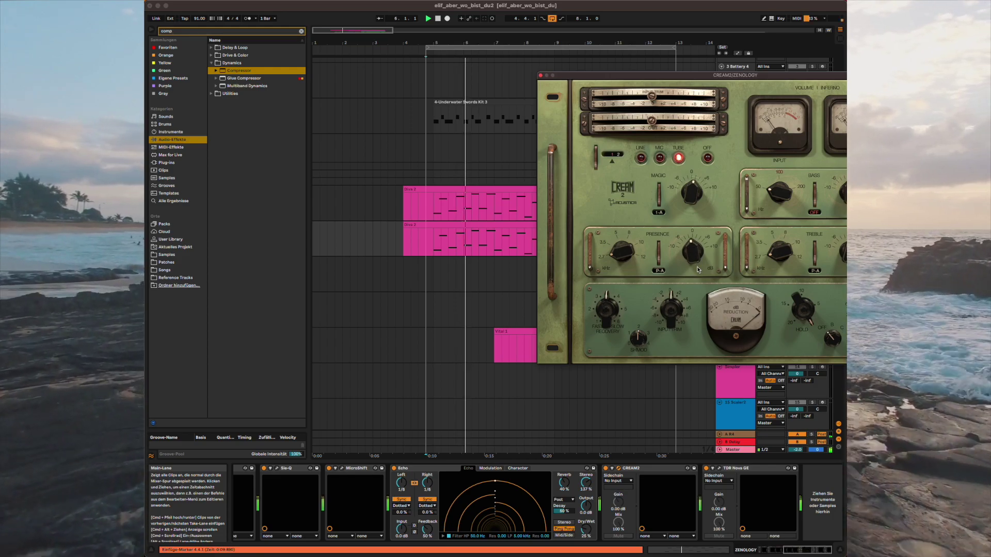
pyautogui.moveTo(697, 262); pyautogui.dragTo(697, 257)
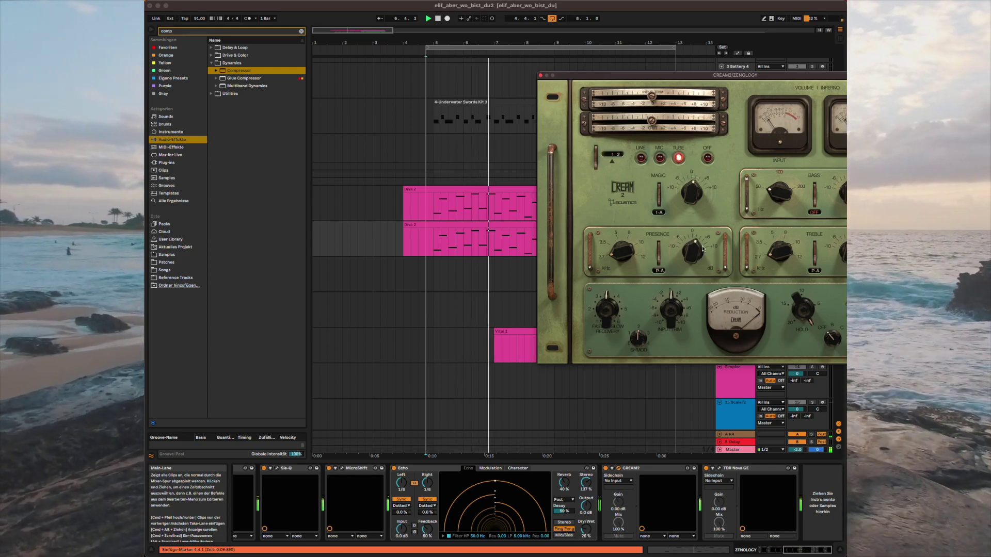
pyautogui.click(540, 76)
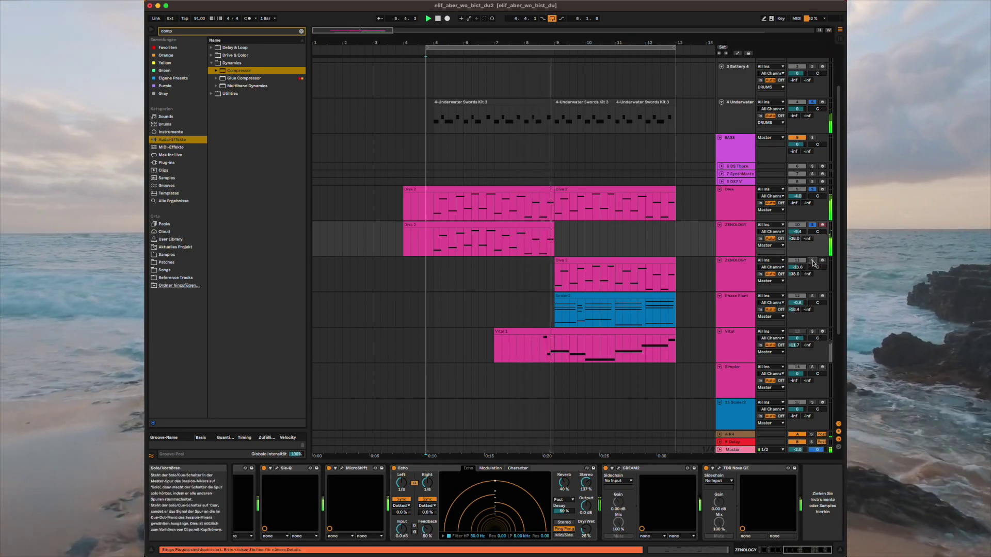
# Step: Add an EQ Eight to the end of the lower ZENOLOGY track's chain and make band 1 a low cut at 167 Hz
pyautogui.click(734, 274)
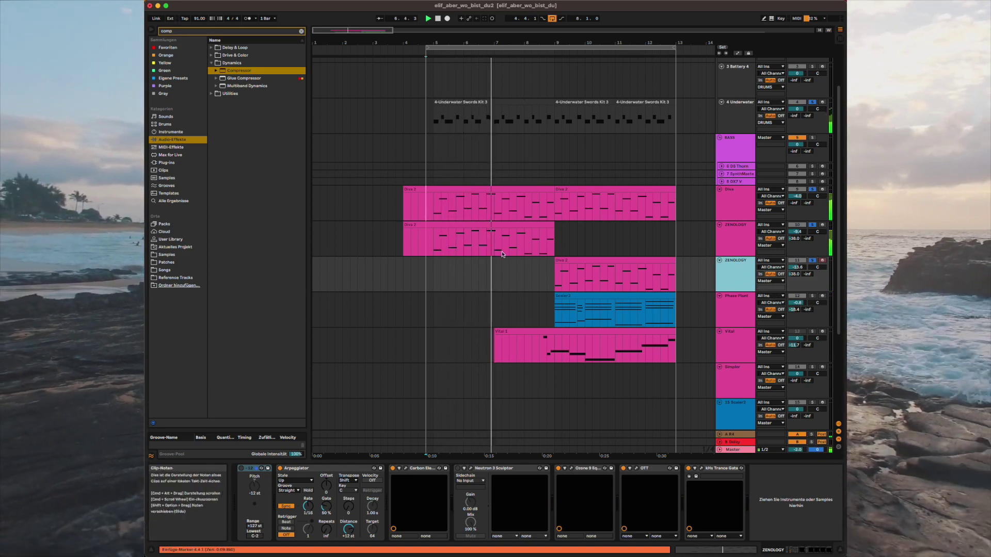
pyautogui.click(814, 550)
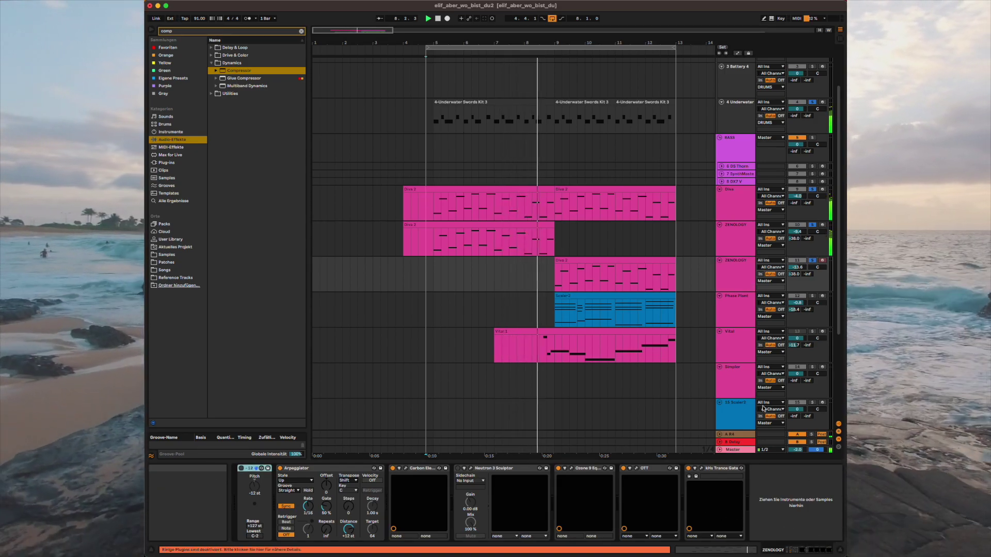
pyautogui.click(180, 34)
pyautogui.moveTo(180, 34); pyautogui.dragTo(145, 30)
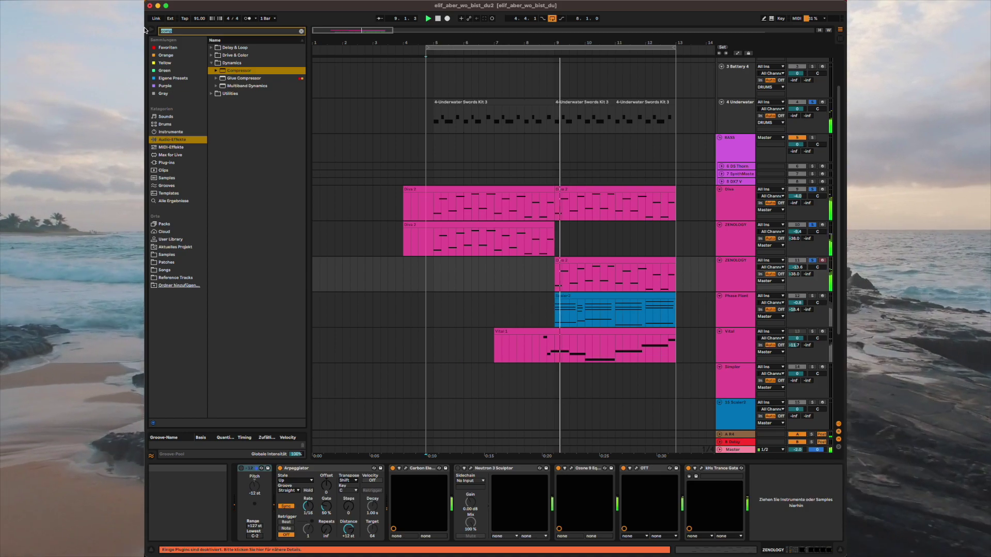
pyautogui.write('eq8')
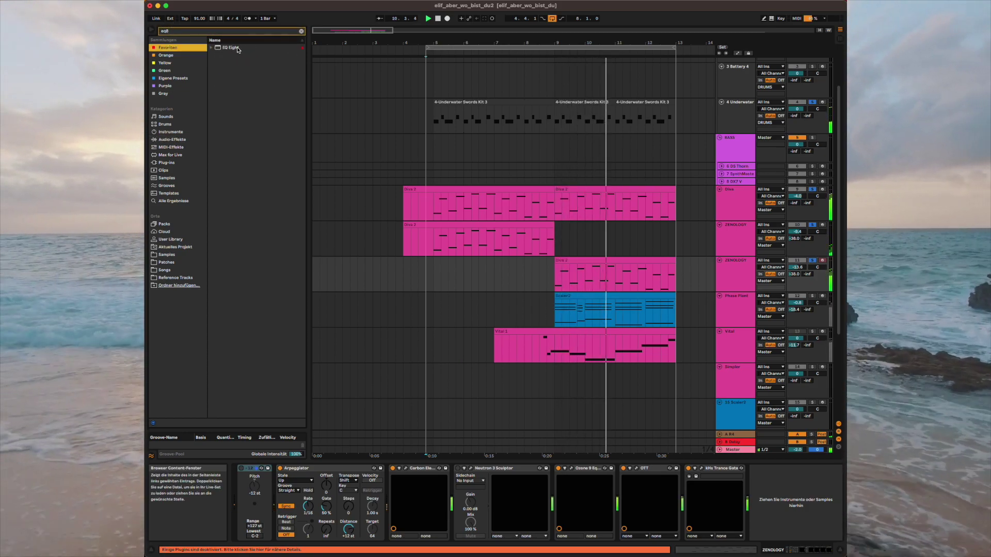
pyautogui.doubleClick(237, 48)
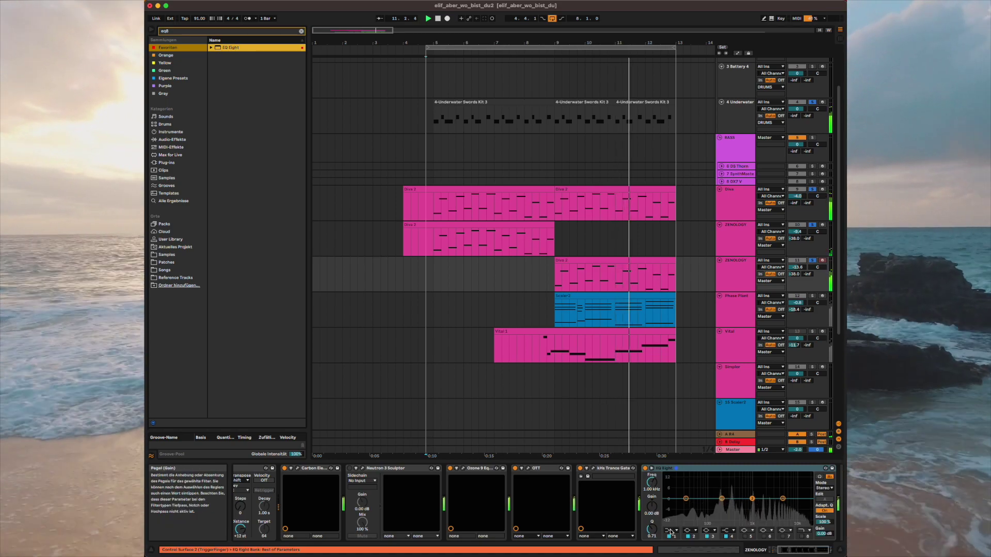
pyautogui.click(669, 532)
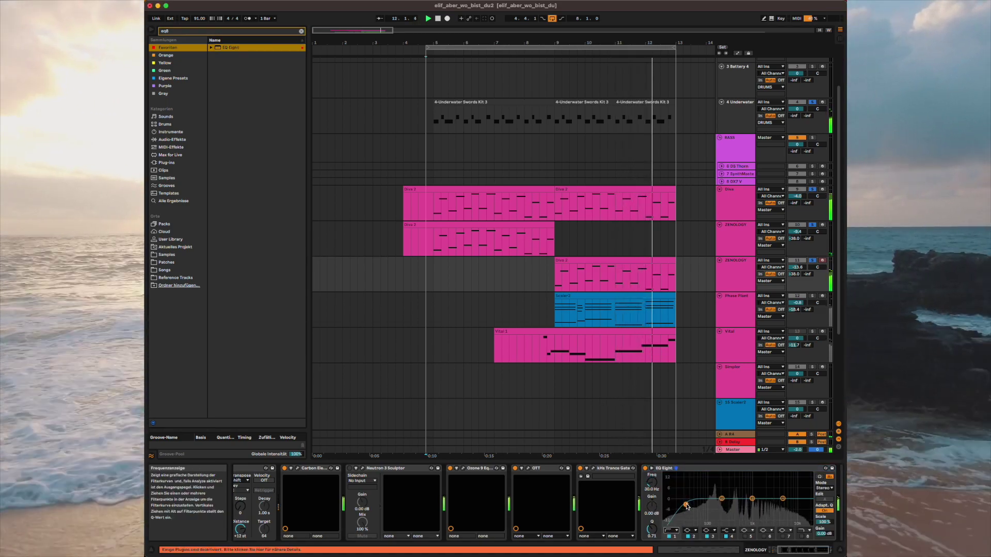
pyautogui.moveTo(687, 507); pyautogui.dragTo(728, 509)
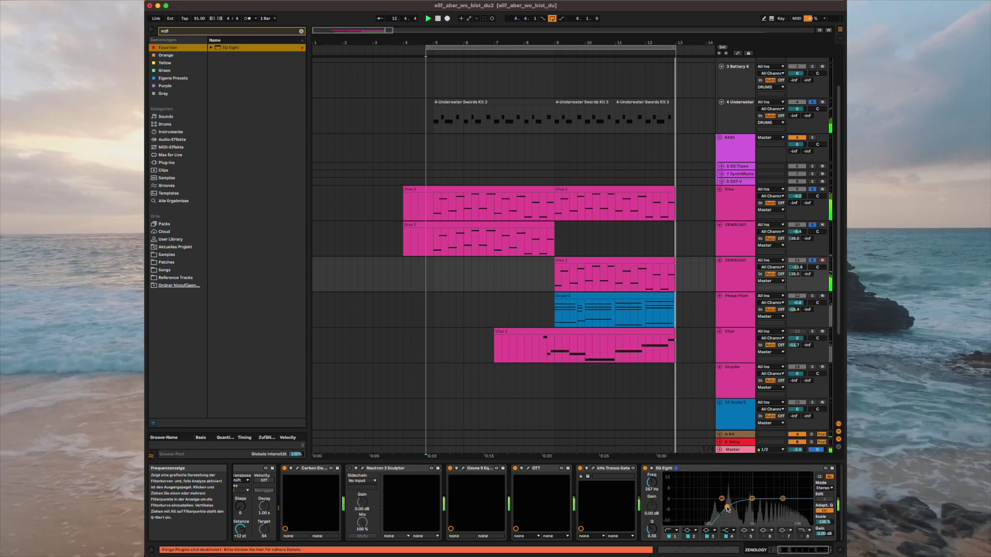
# Step: Solo the Phase Plant track and add DJ Swivel's Spread plug-in to the end of its device chain
pyautogui.click(813, 298)
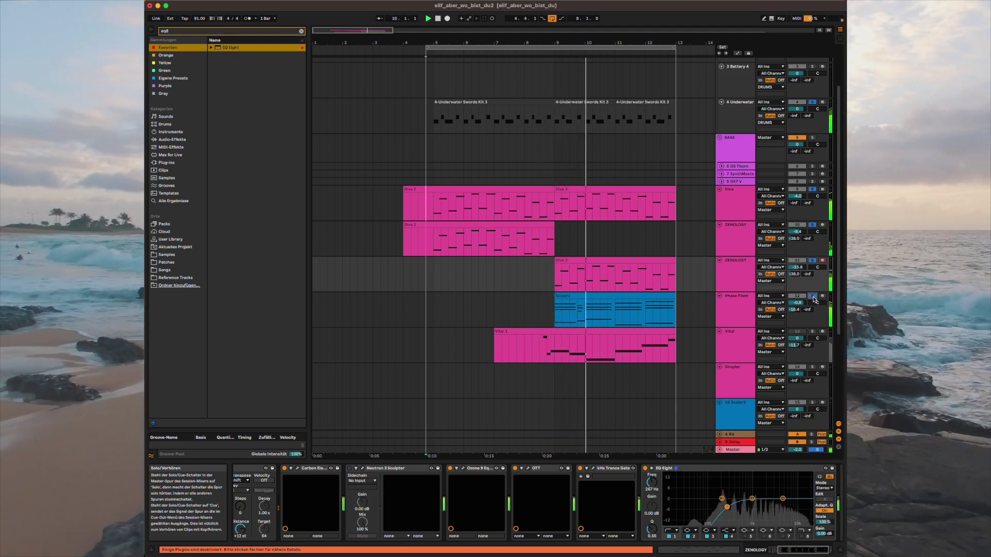
pyautogui.click(736, 308)
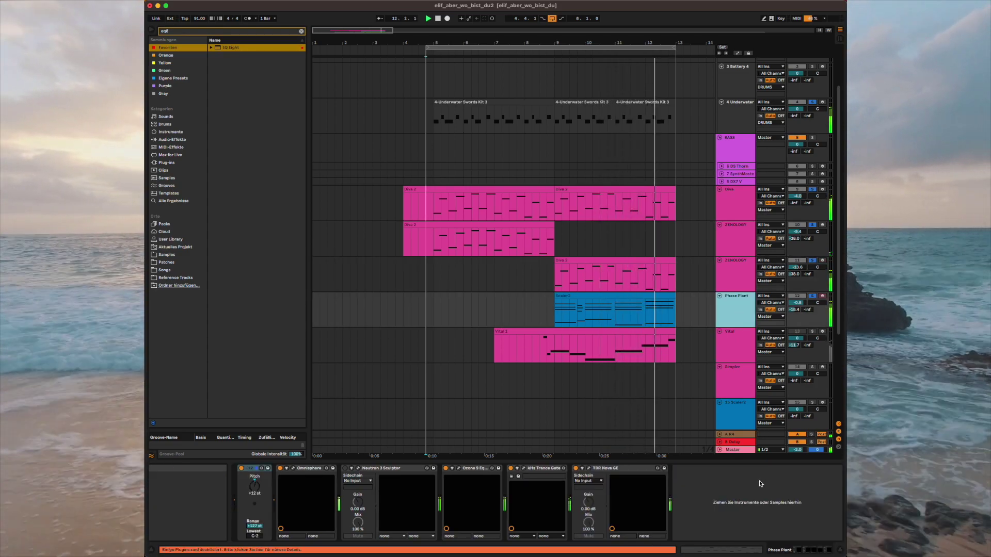
pyautogui.click(175, 33)
pyautogui.write('spre')
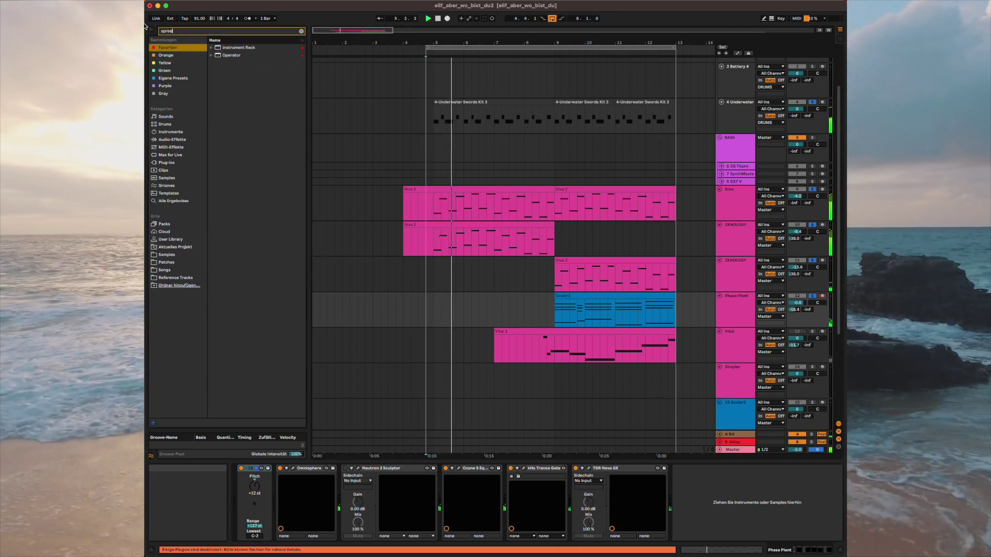
pyautogui.write('a')
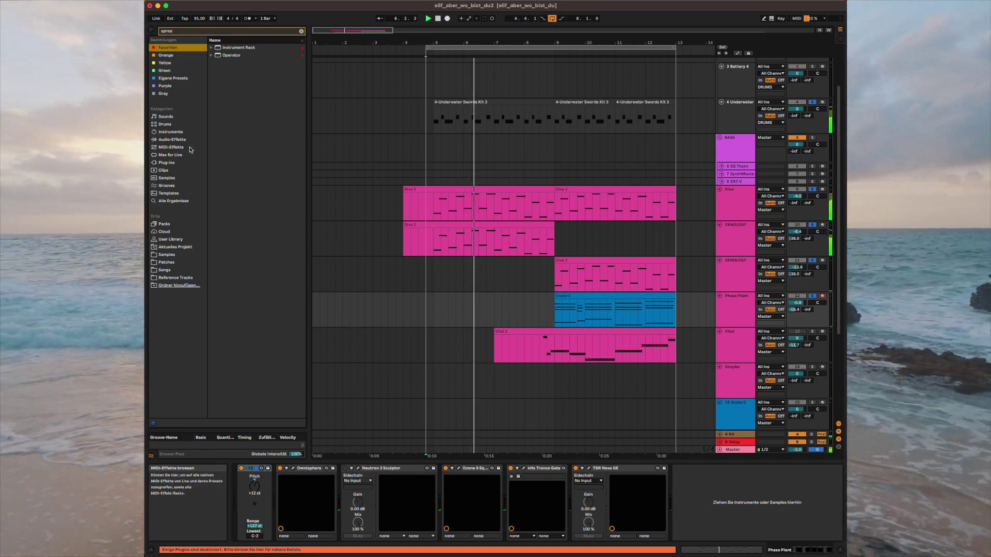
pyautogui.click(166, 163)
pyautogui.press('BackSpace')
pyautogui.write('e')
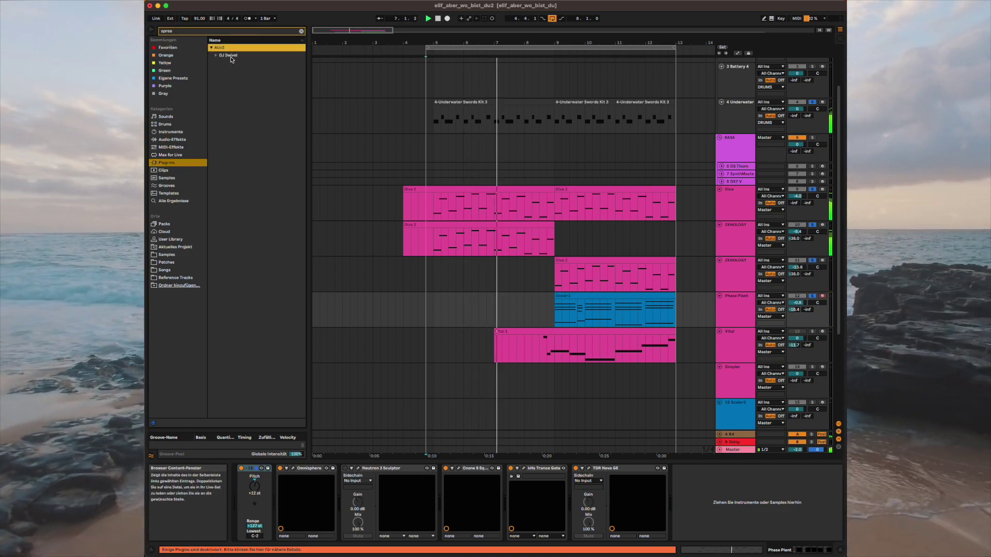
pyautogui.click(235, 63)
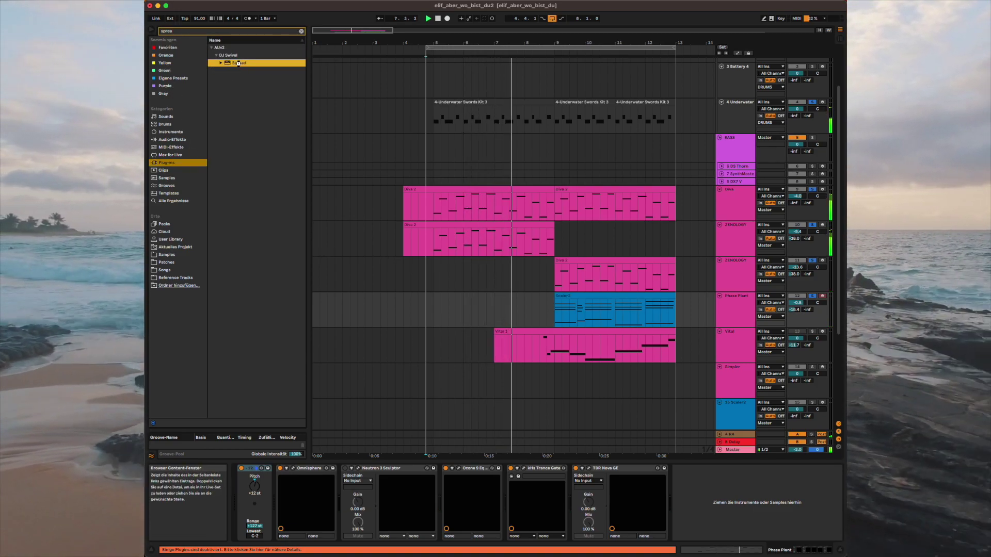
pyautogui.doubleClick(238, 63)
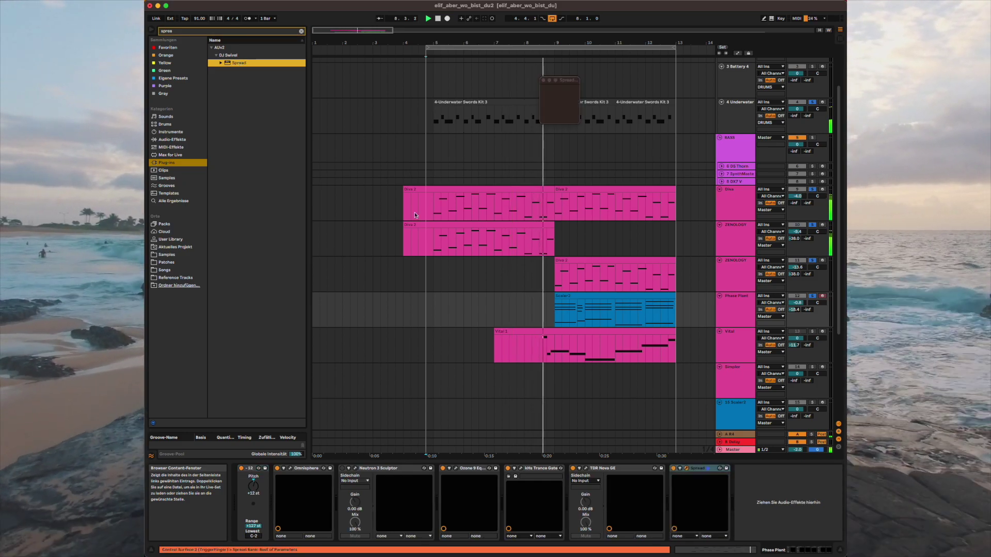
pyautogui.moveTo(654, 213)
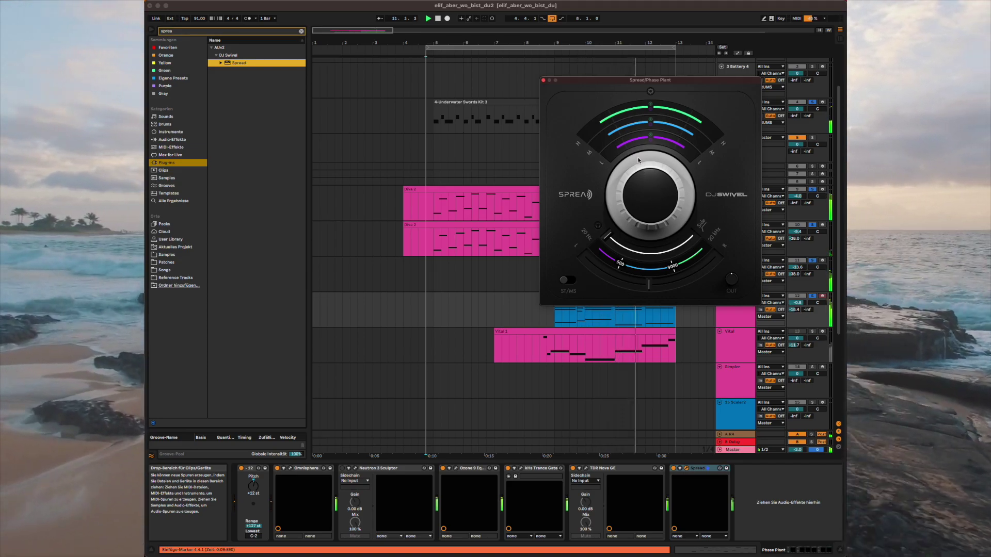
pyautogui.click(543, 80)
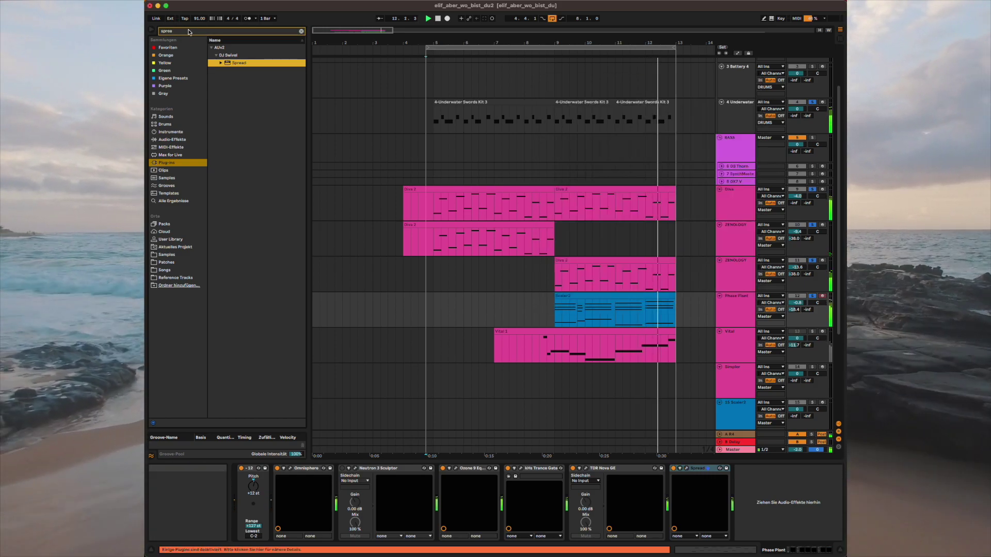
# Step: Add an EQ Eight from the favourites after Spread on the Phase Plant track
pyautogui.press('super+f')
pyautogui.write('eq')
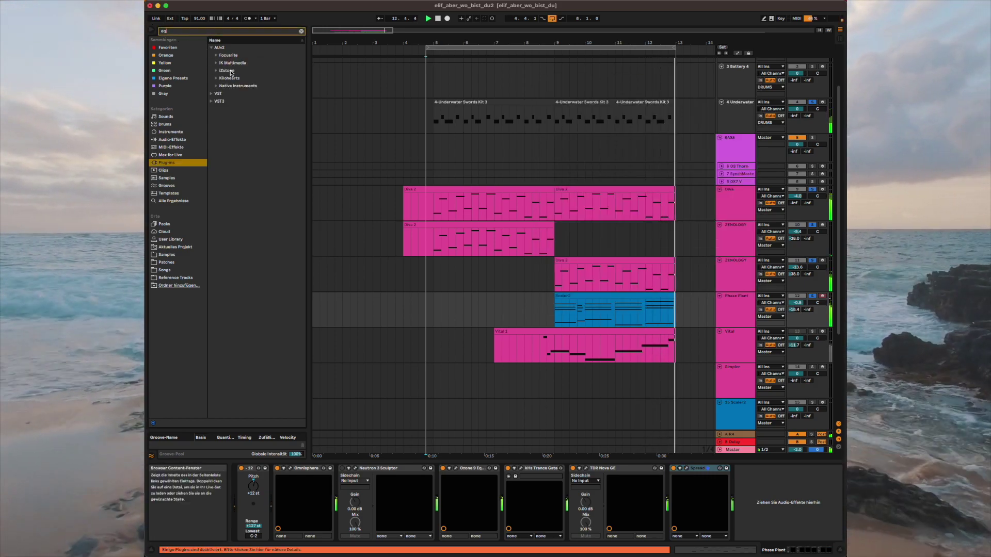
pyautogui.click(176, 48)
pyautogui.doubleClick(230, 54)
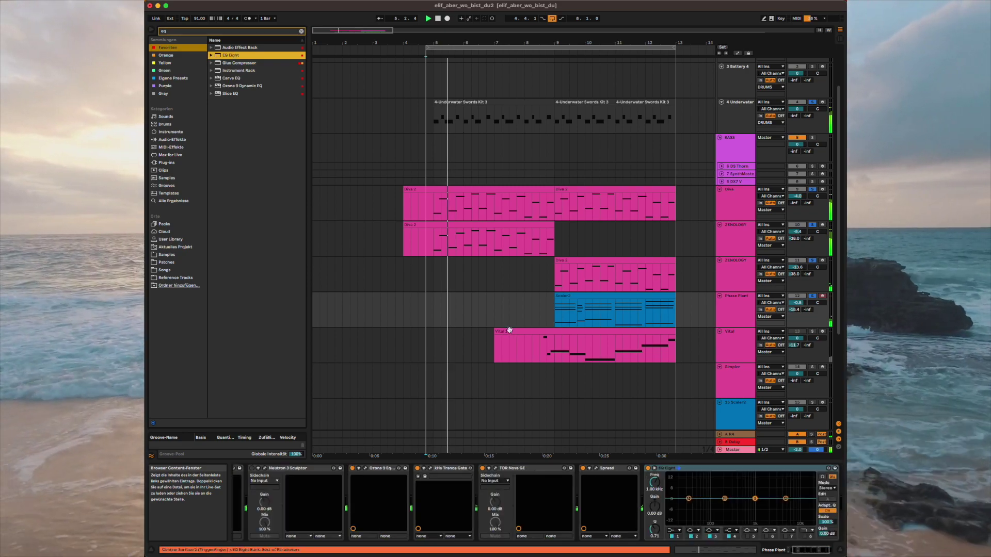
# Step: Make band 1 of the Phase Plant track's EQ Eight a low cut, raise its cutoff frequency and switch the EQ to M/S mode
pyautogui.click(675, 530)
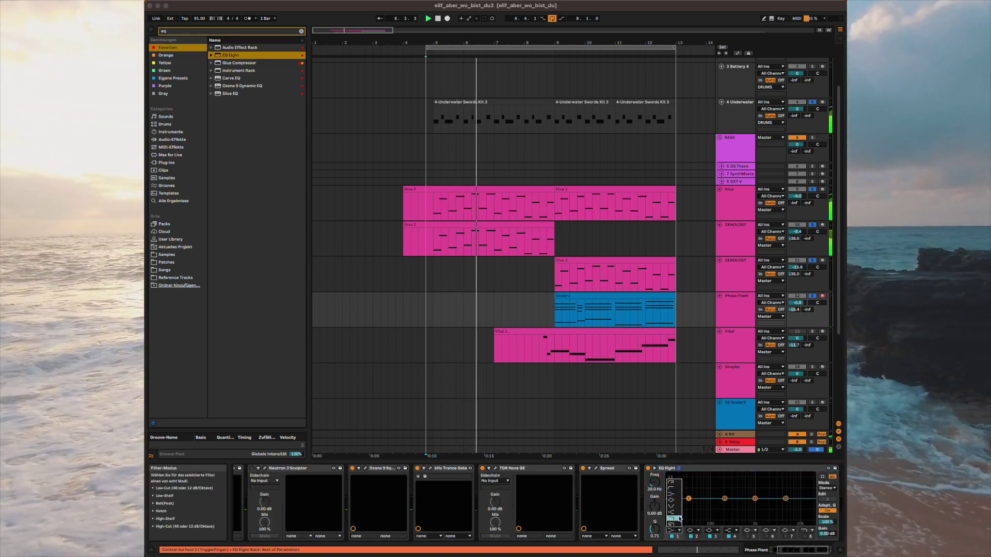
pyautogui.click(670, 483)
pyautogui.moveTo(689, 499); pyautogui.dragTo(718, 508)
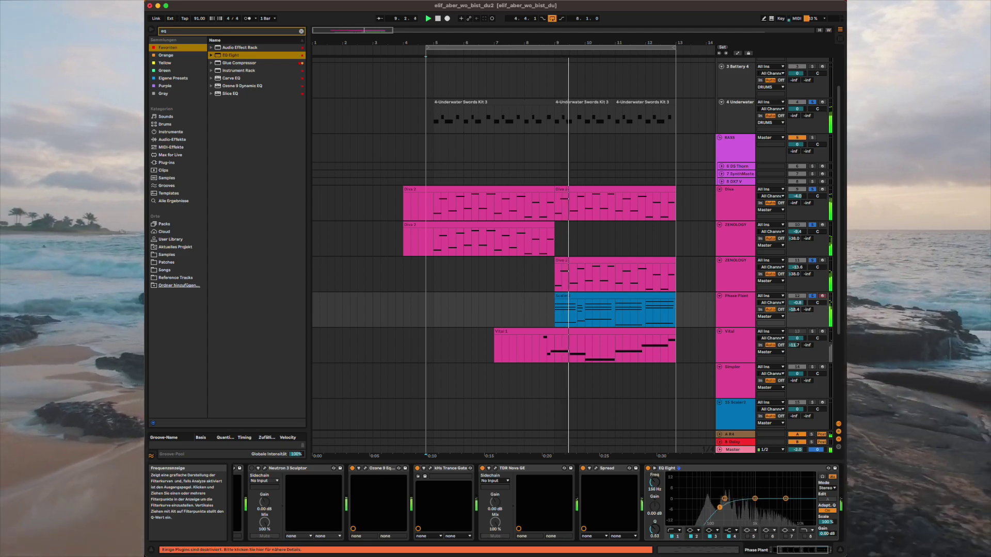
pyautogui.moveTo(722, 507); pyautogui.dragTo(723, 509)
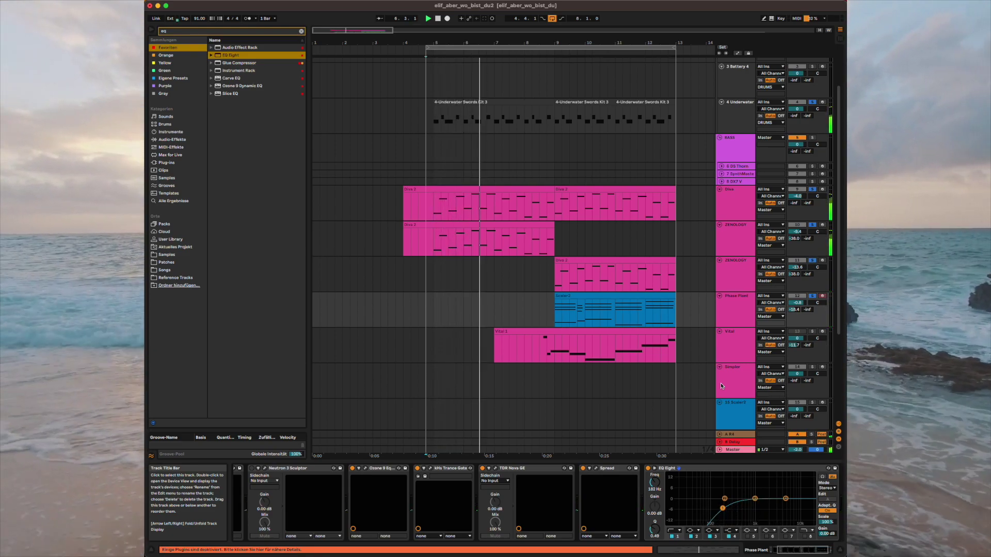
pyautogui.click(826, 488)
pyautogui.click(829, 506)
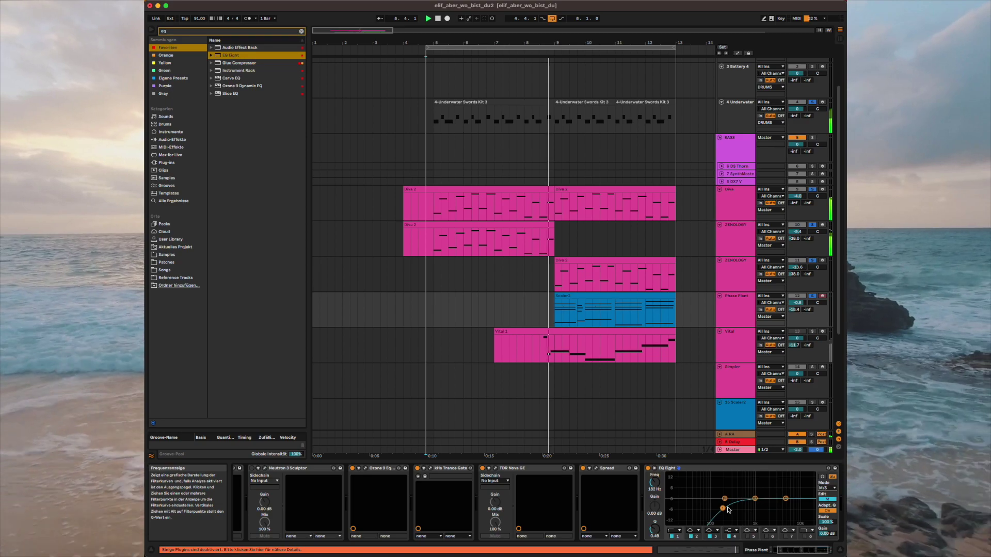
# Step: Lower the mid signal's low cut to 135 Hz on the Phase Plant track's EQ Eight and switch to editing the side signal
pyautogui.moveTo(722, 508); pyautogui.dragTo(717, 508)
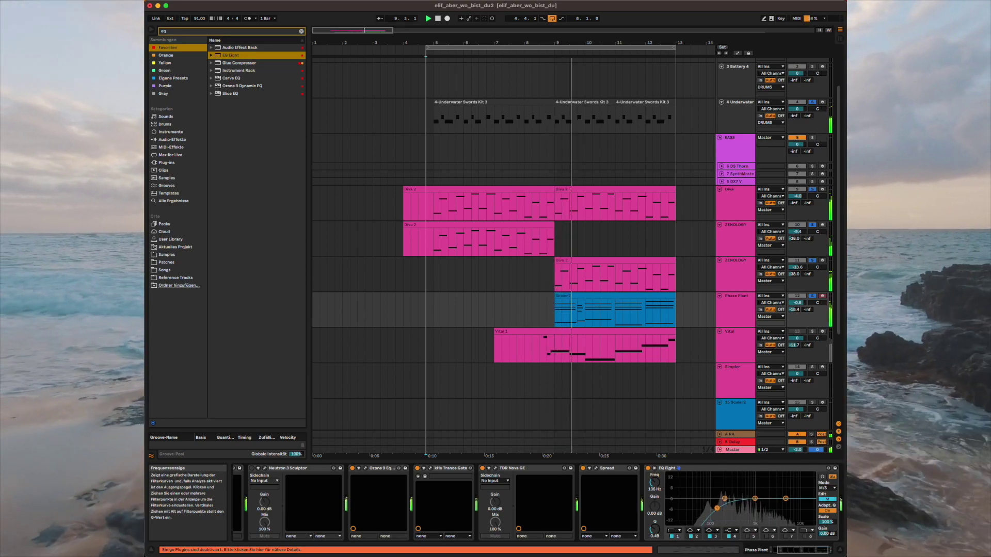
pyautogui.click(826, 500)
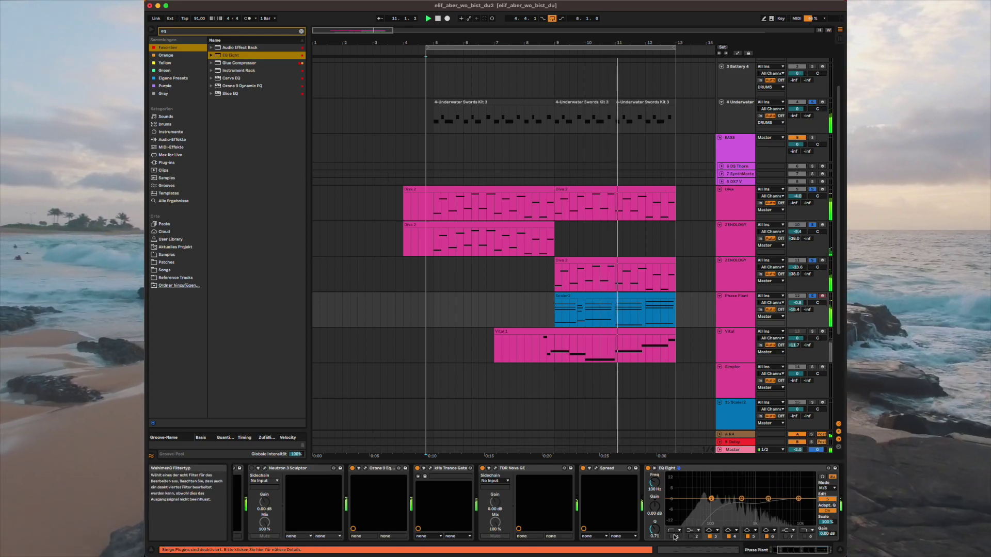
# Step: Give the side signal of the Phase Plant track's EQ Eight a low cut and a bell boost of about 3 dB around 3.3 kHz
pyautogui.doubleClick(693, 507)
pyautogui.moveTo(767, 499); pyautogui.dragTo(774, 491)
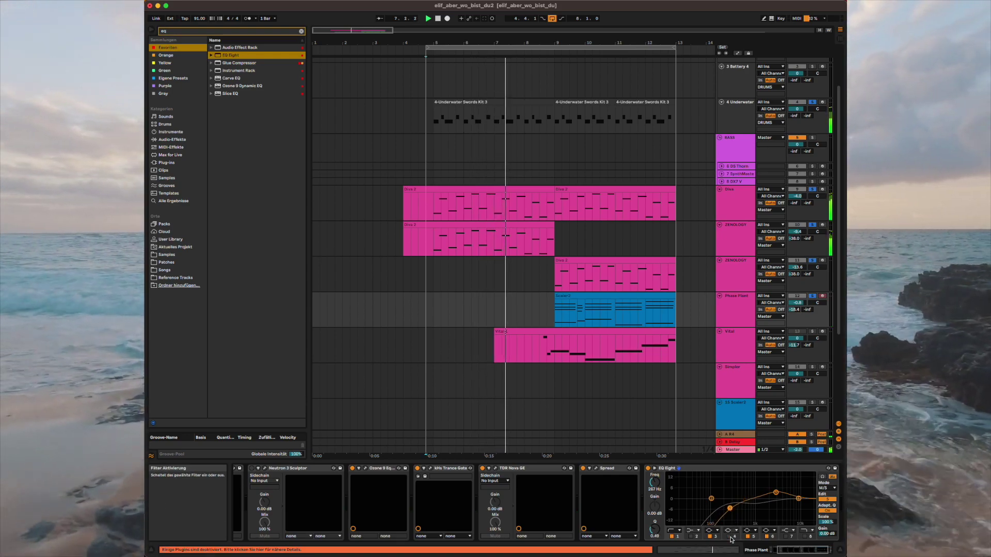
pyautogui.click(776, 493)
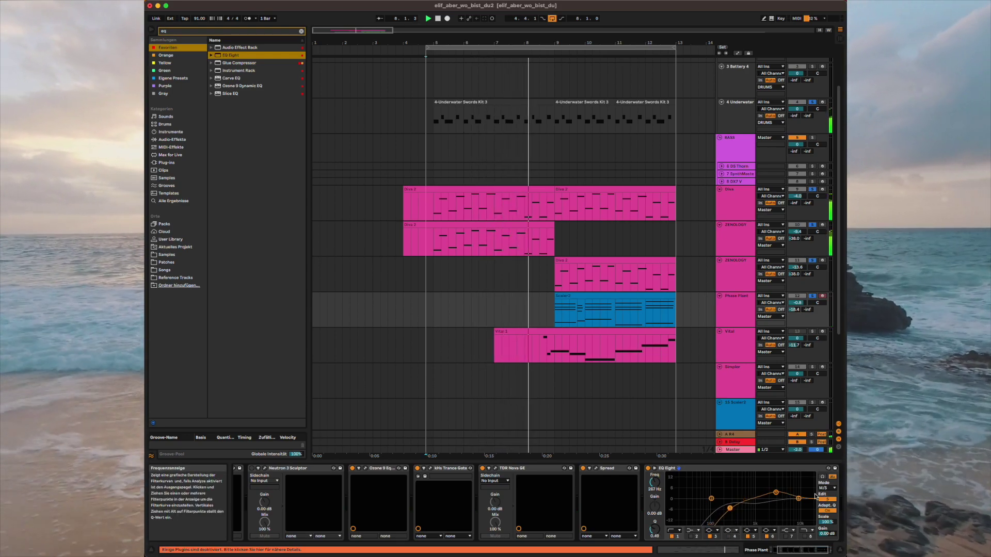
pyautogui.moveTo(775, 492); pyautogui.dragTo(777, 494)
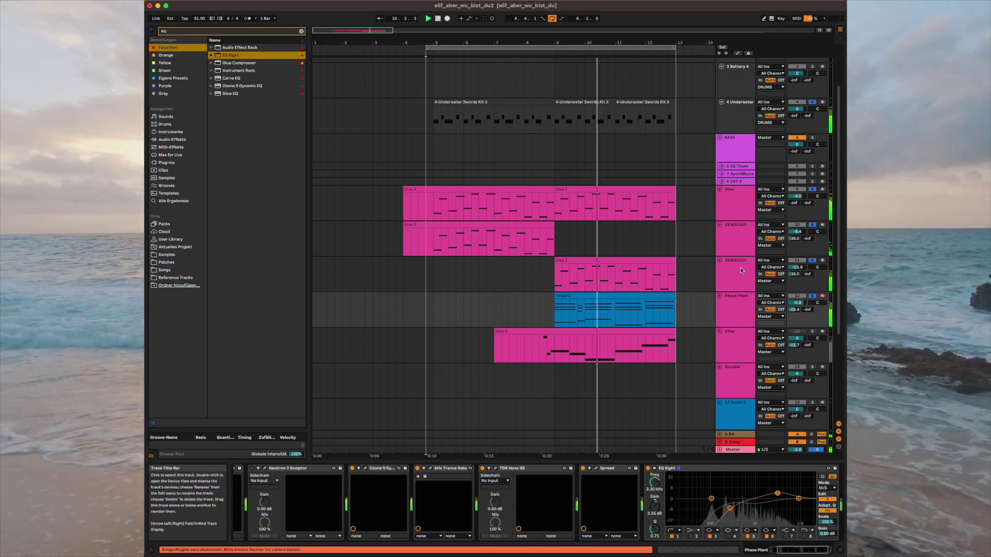
# Step: Boost the lower ZENOLOGY track's EQ Eight by about 2.6 dB at 2.20 kHz
pyautogui.click(740, 265)
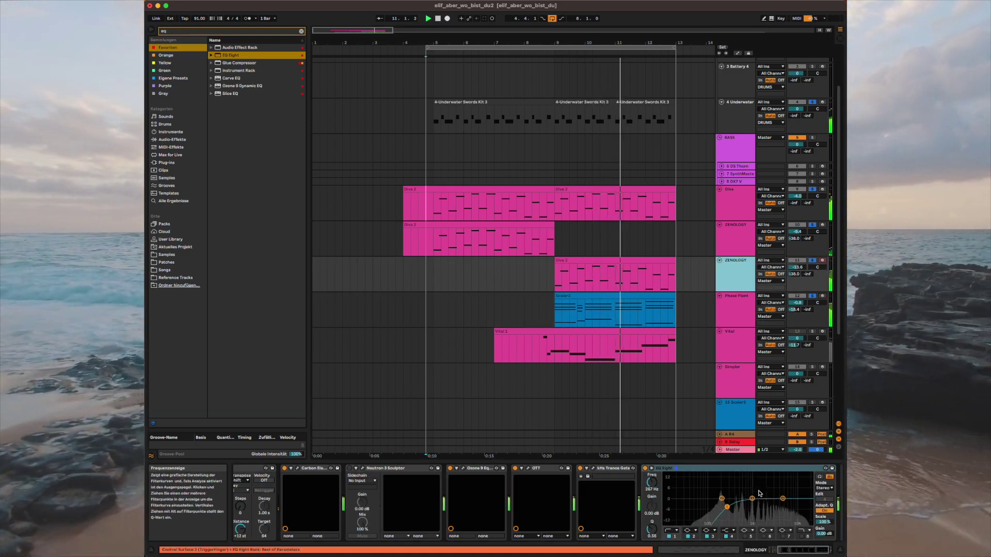
pyautogui.moveTo(752, 498); pyautogui.dragTo(768, 495)
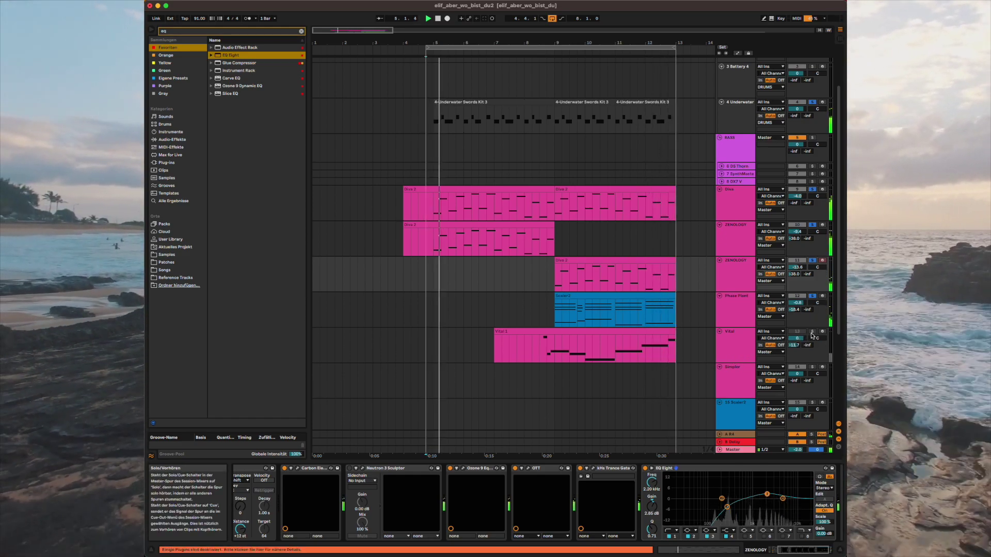
# Step: With the green demo beat track soloed, lower its volume and clear all track solos
pyautogui.scroll(-5, 687, 332)
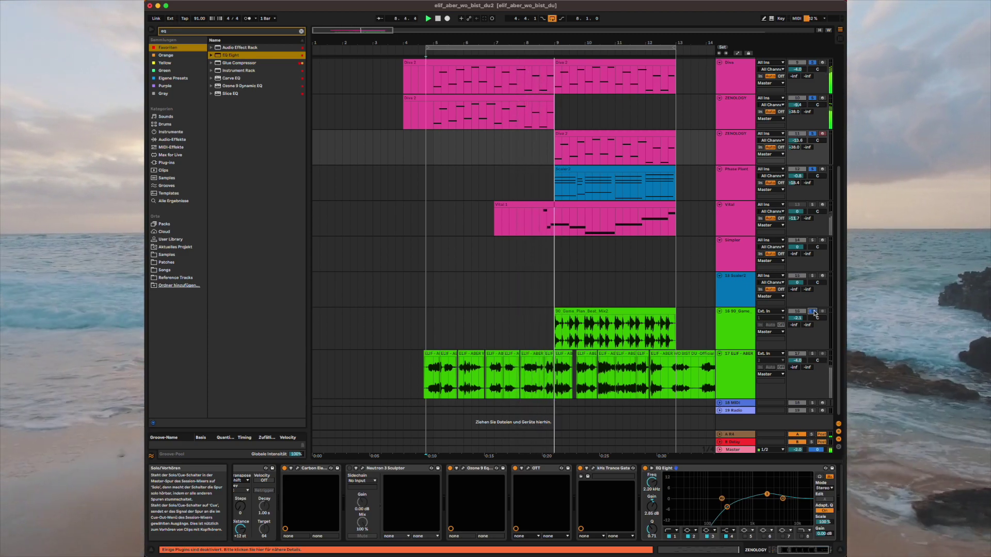
pyautogui.click(812, 312)
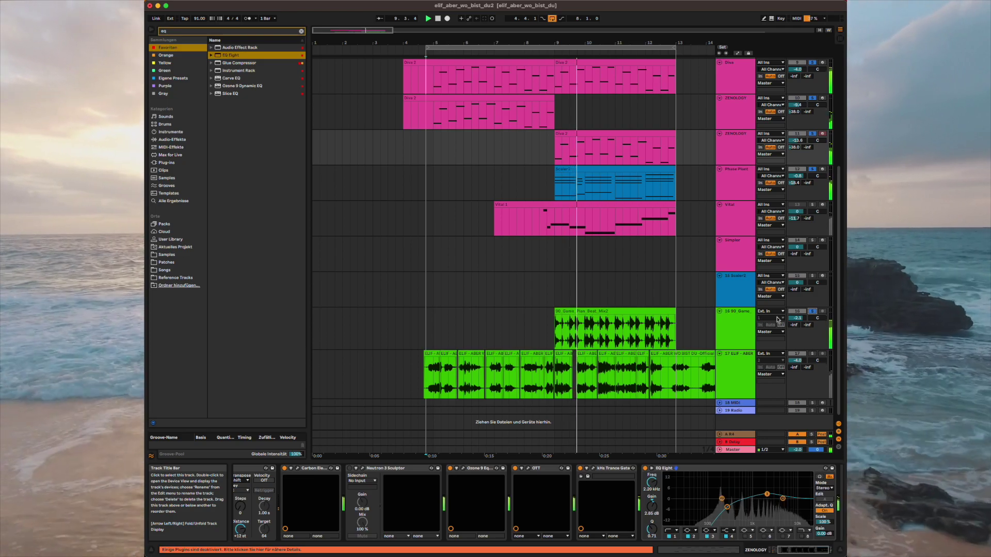
pyautogui.moveTo(798, 318)
pyautogui.mouseDown()
pyautogui.moveTo(798, 335)
pyautogui.moveTo(802, 321)
pyautogui.mouseUp()
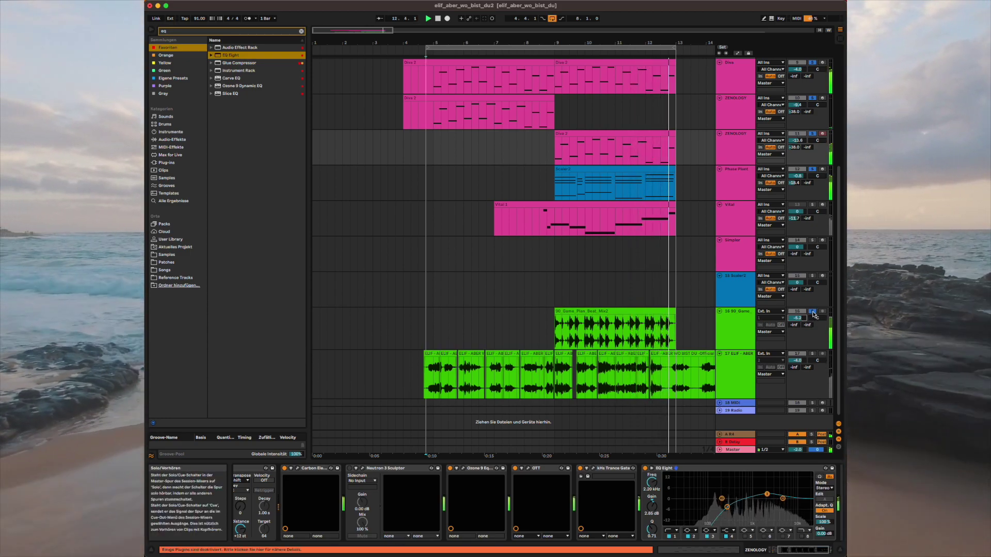
pyautogui.click(813, 312)
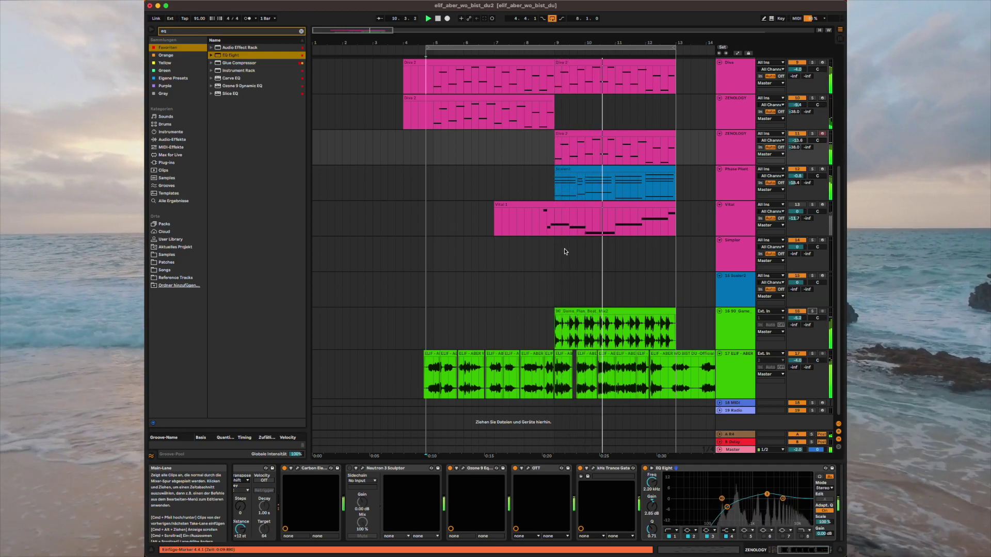
pyautogui.scroll(3, 565, 249)
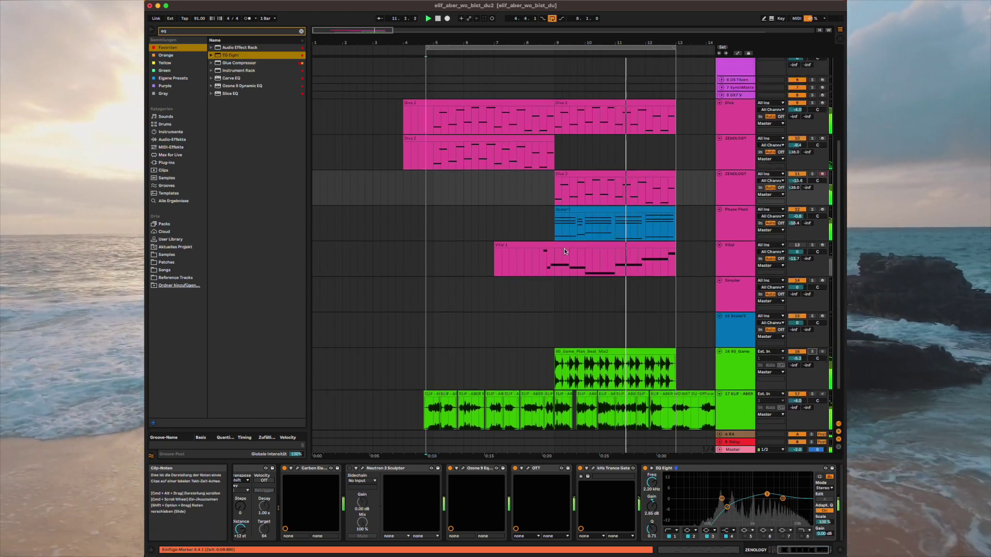
pyautogui.scroll(8, 564, 249)
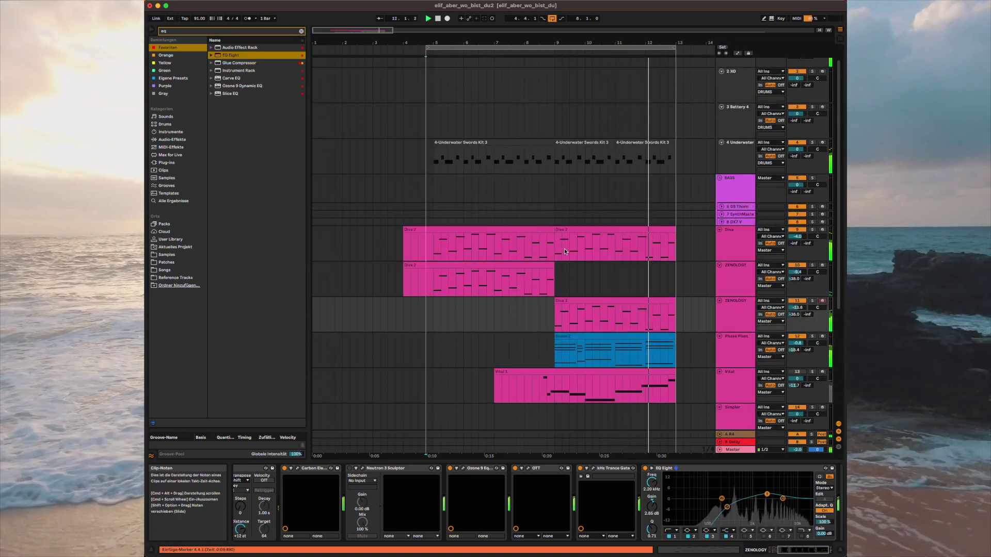